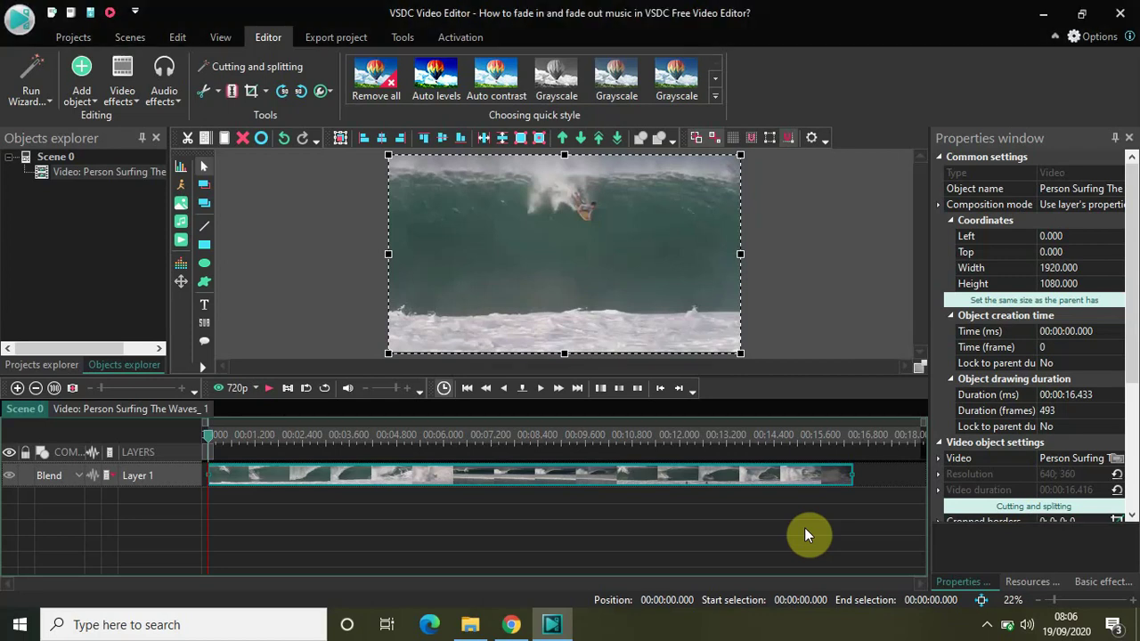
Preview the surfing clip, then return the playhead to the beginning.
{"action": "key", "text": "space"}
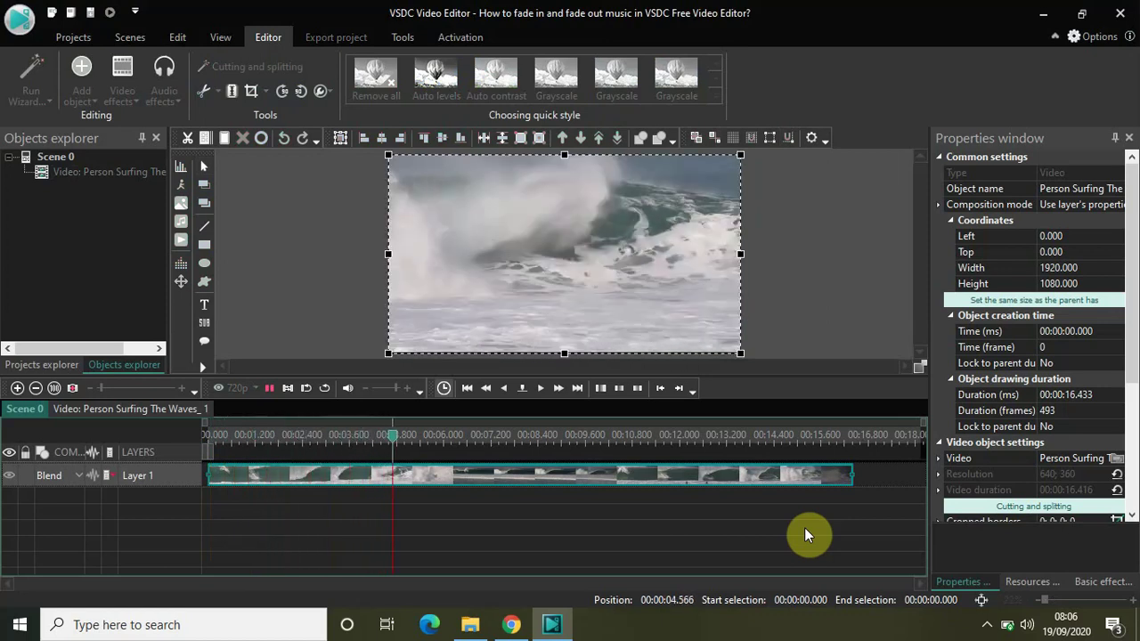
{"action": "key", "text": "space"}
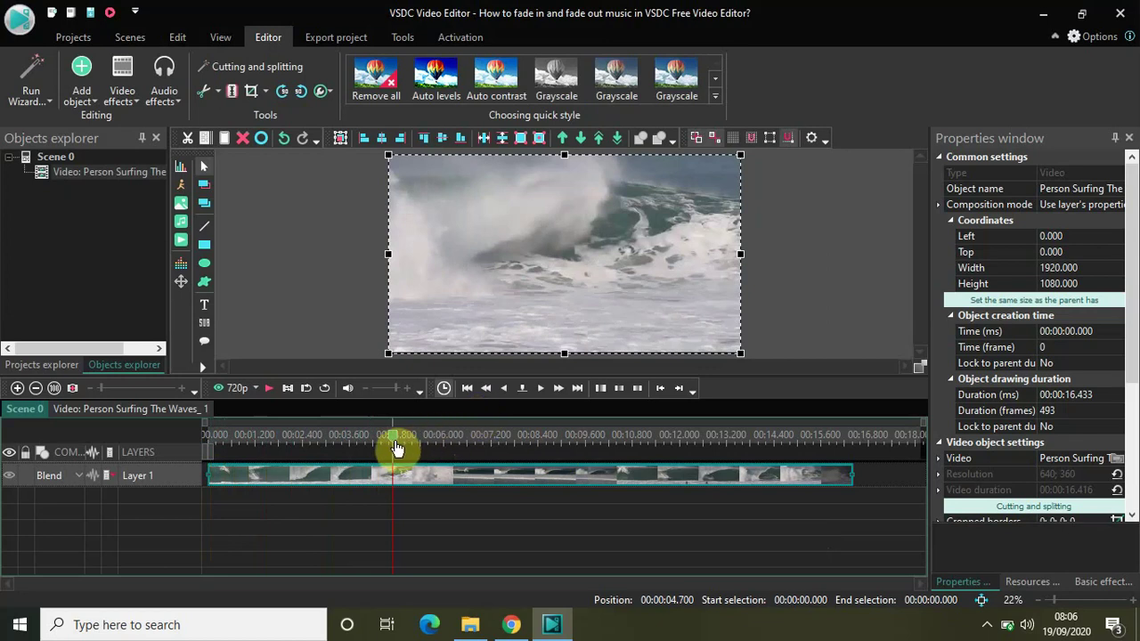
{"action": "key", "text": "Home"}
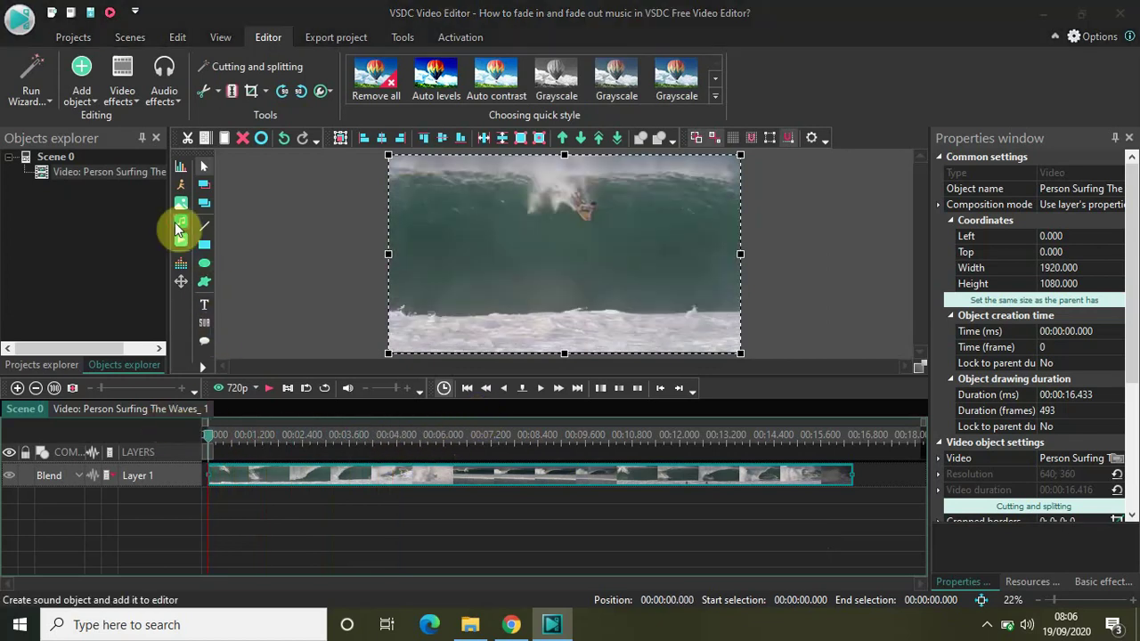
Add 'Time Stops - Silent Partner' from the Creative Common folder to the timeline.
{"action": "left_click", "coordinate": [178, 224]}
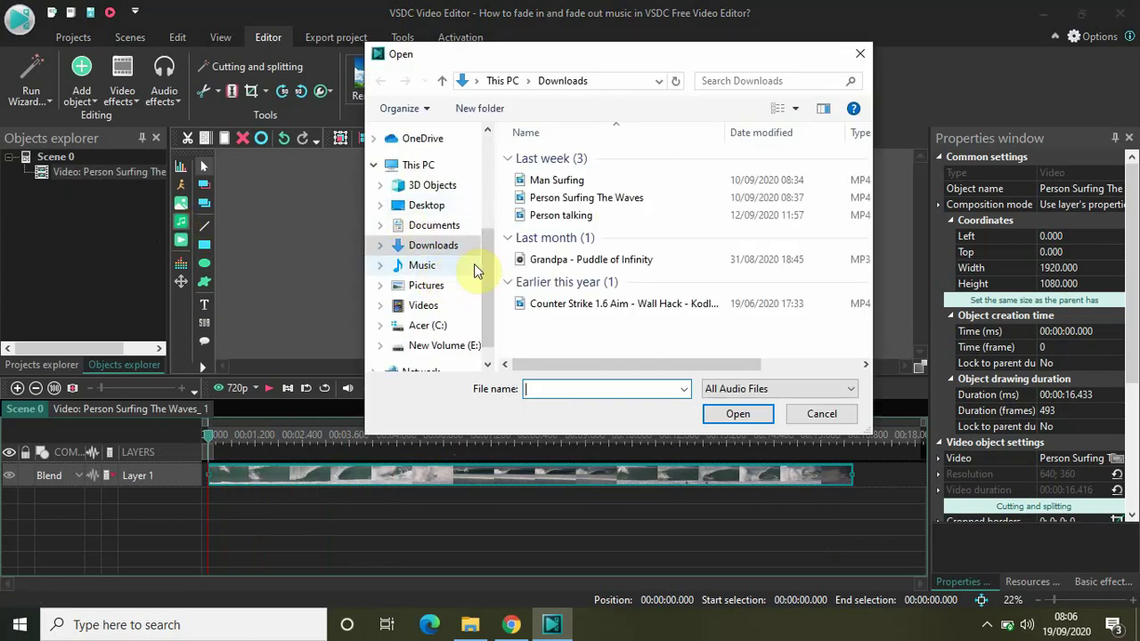
{"action": "left_click_drag", "start_coordinate": [487, 264], "coordinate": [481, 192]}
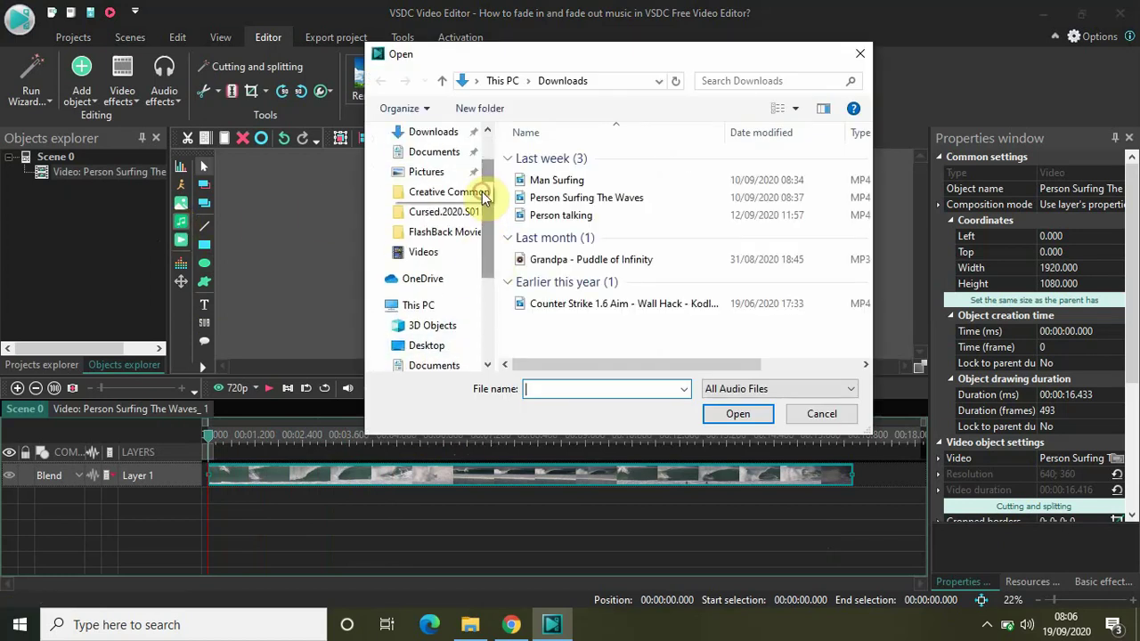
{"action": "left_click", "coordinate": [424, 200]}
{"action": "left_click", "coordinate": [579, 229]}
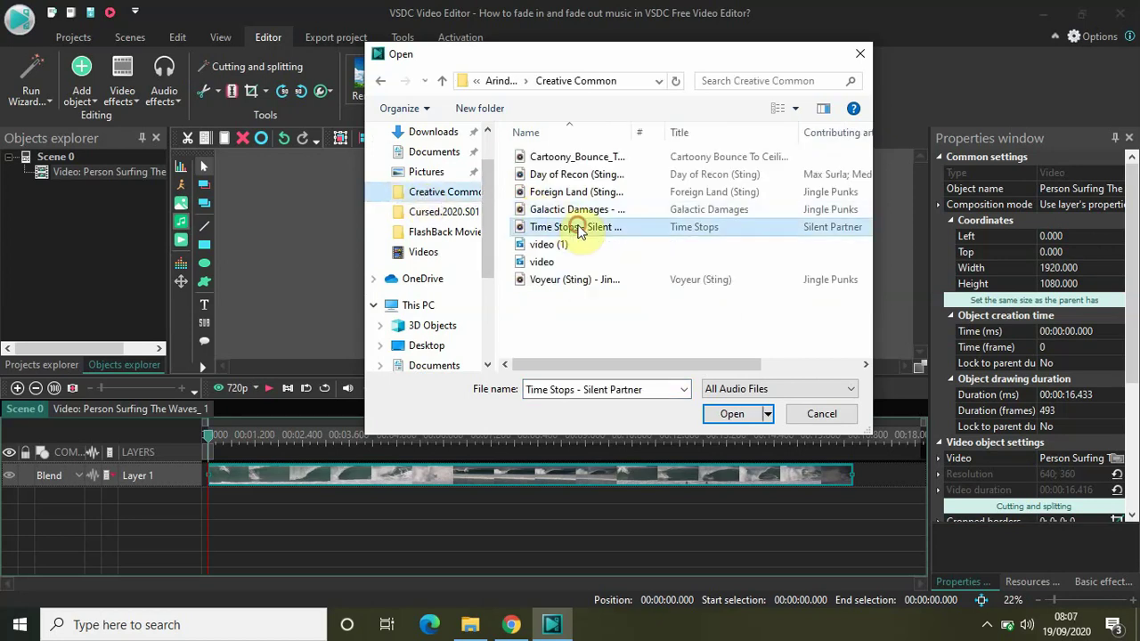
{"action": "left_click", "coordinate": [729, 414]}
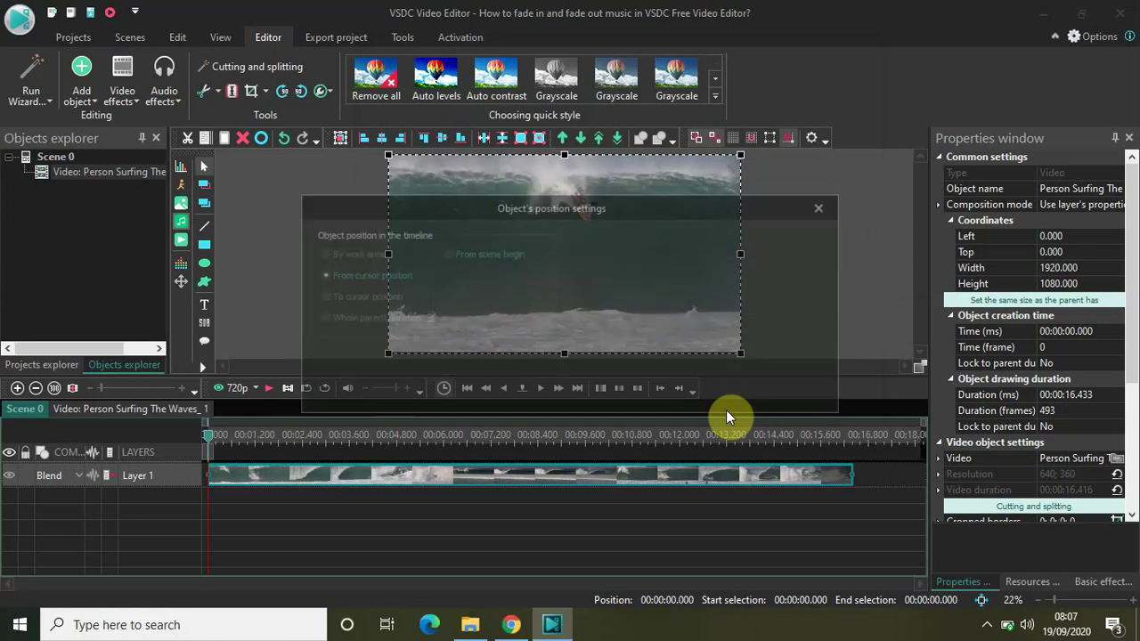
{"action": "left_click", "coordinate": [726, 390]}
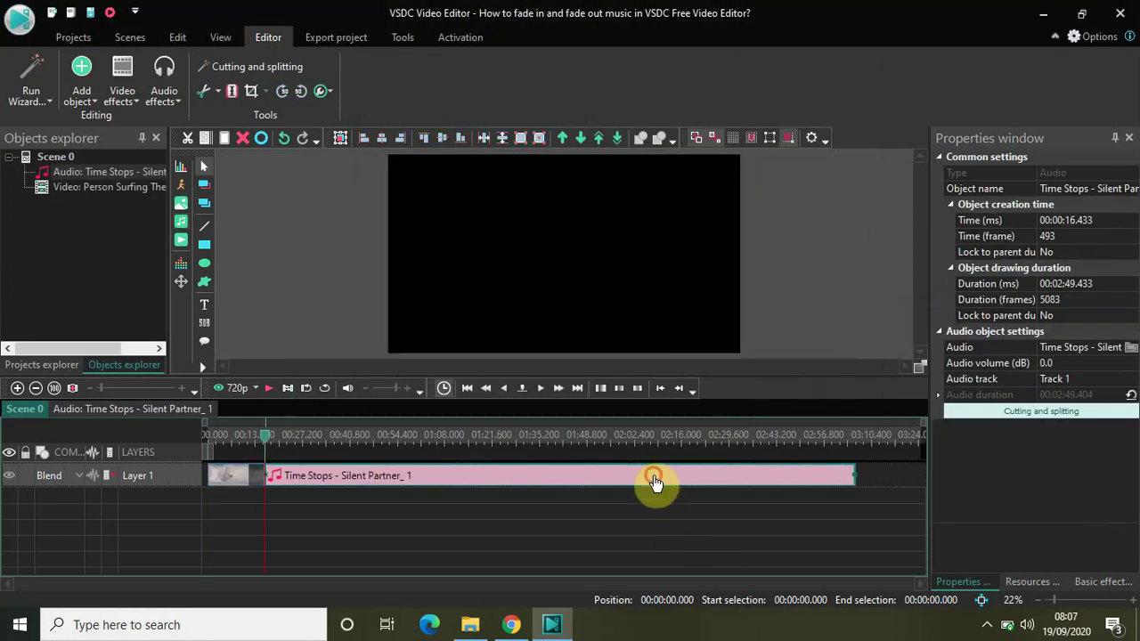
Move the Time Stops music onto Layer 2 at 0 s and preview it with the surfing clip.
{"action": "left_click_drag", "start_coordinate": [650, 481], "coordinate": [575, 503]}
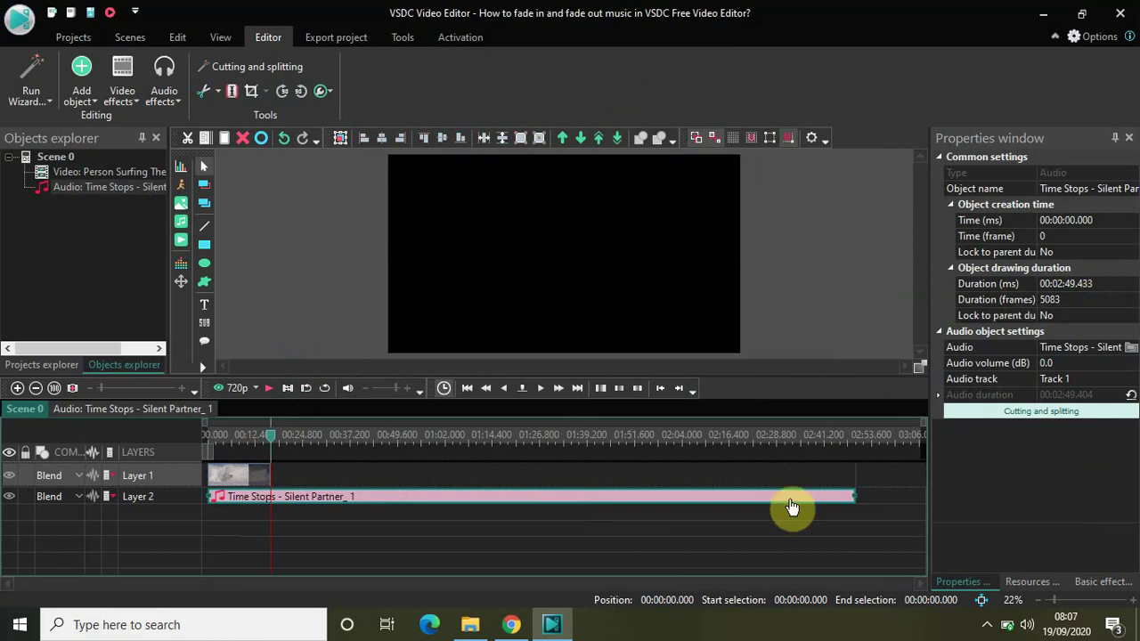
{"action": "left_click", "coordinate": [231, 477]}
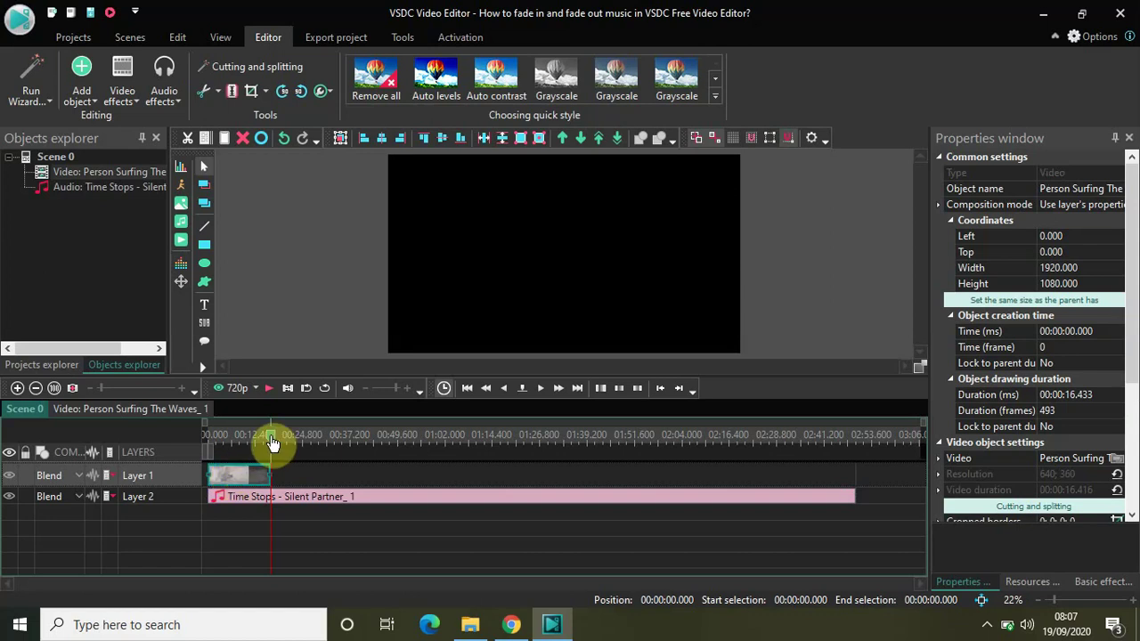
{"action": "left_click_drag", "start_coordinate": [273, 440], "coordinate": [183, 448]}
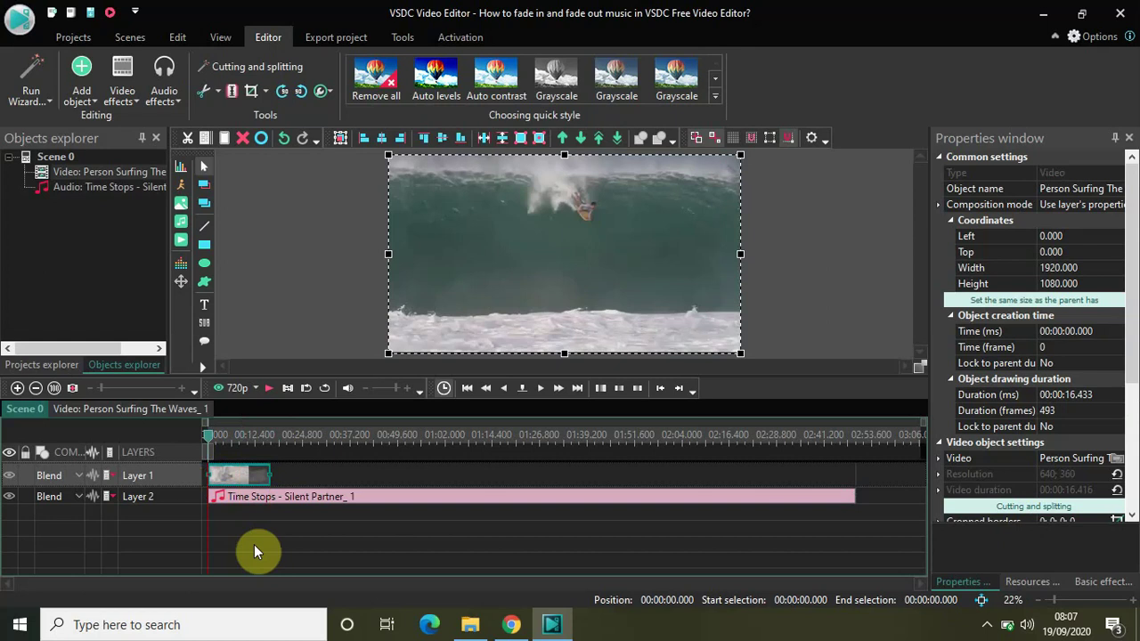
{"action": "key", "text": "space"}
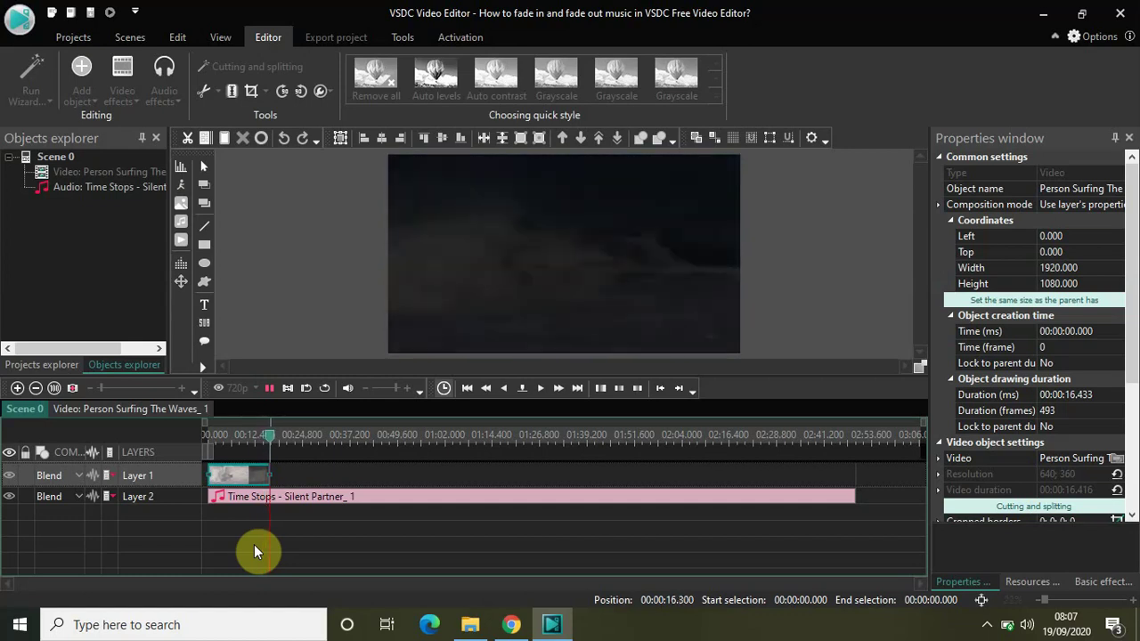
{"action": "key", "text": "space"}
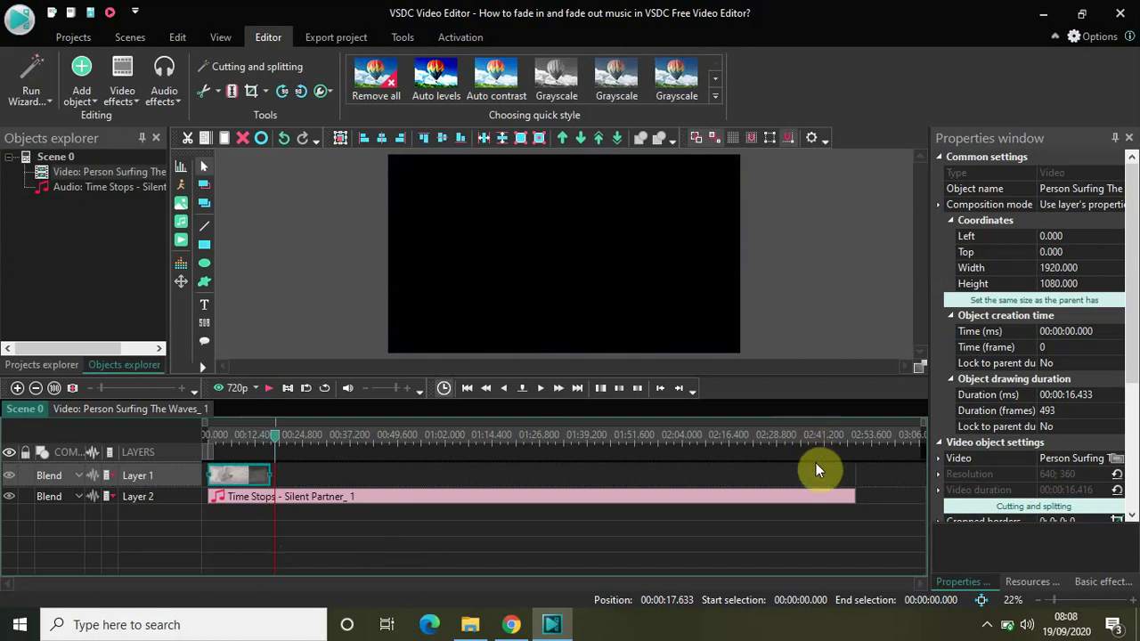
Drag the music's right edge so it ends at 16.433 s, matching the surfing clip's duration.
{"action": "left_click", "coordinate": [805, 504]}
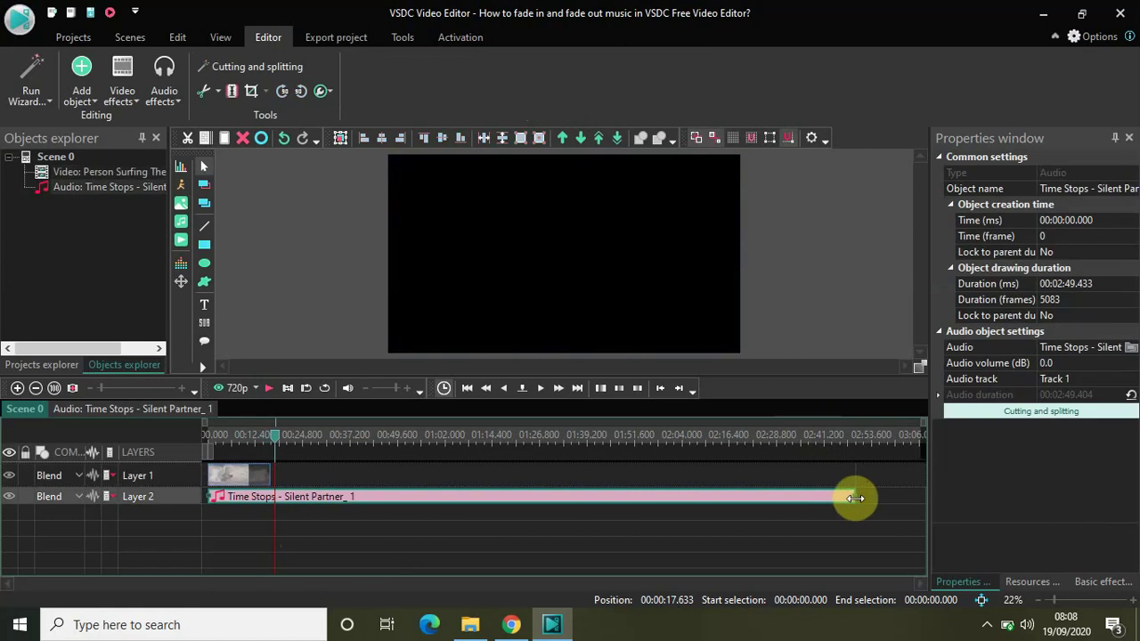
{"action": "left_click", "coordinate": [855, 498]}
{"action": "left_click", "coordinate": [830, 501]}
{"action": "left_click_drag", "start_coordinate": [851, 496], "coordinate": [430, 495]}
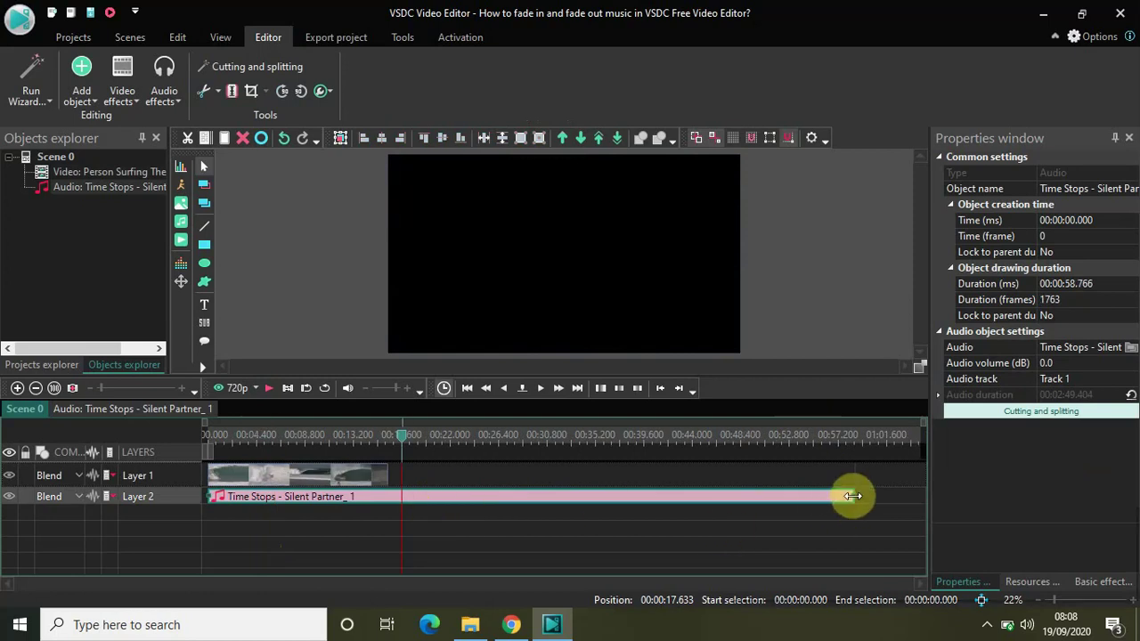
{"action": "left_click_drag", "start_coordinate": [852, 496], "coordinate": [395, 495]}
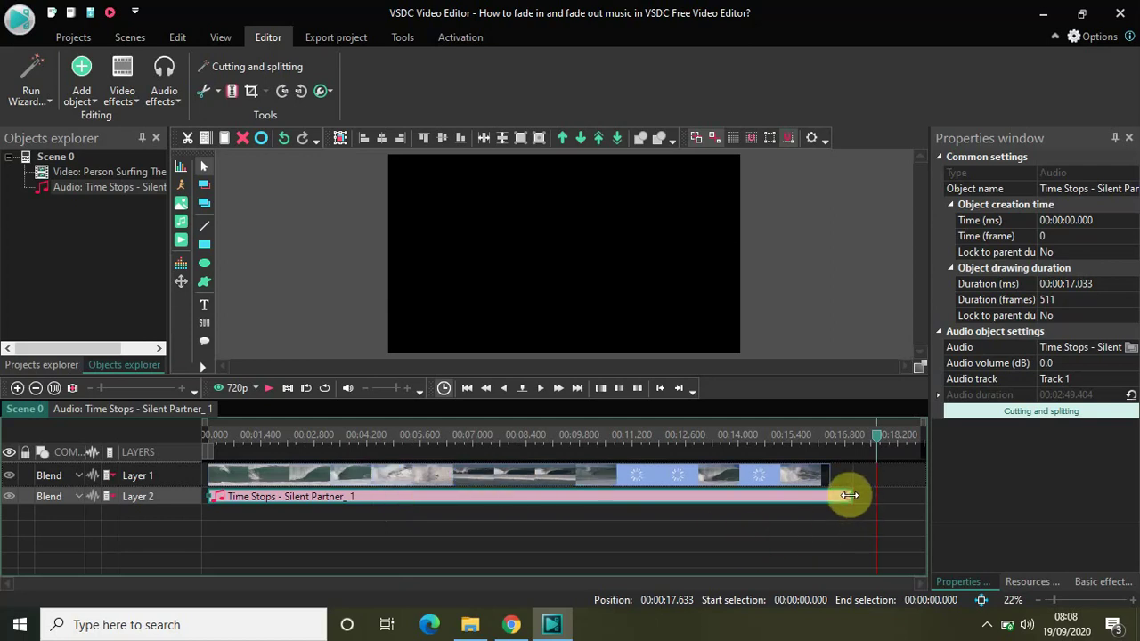
{"action": "left_click_drag", "start_coordinate": [821, 498], "coordinate": [852, 495]}
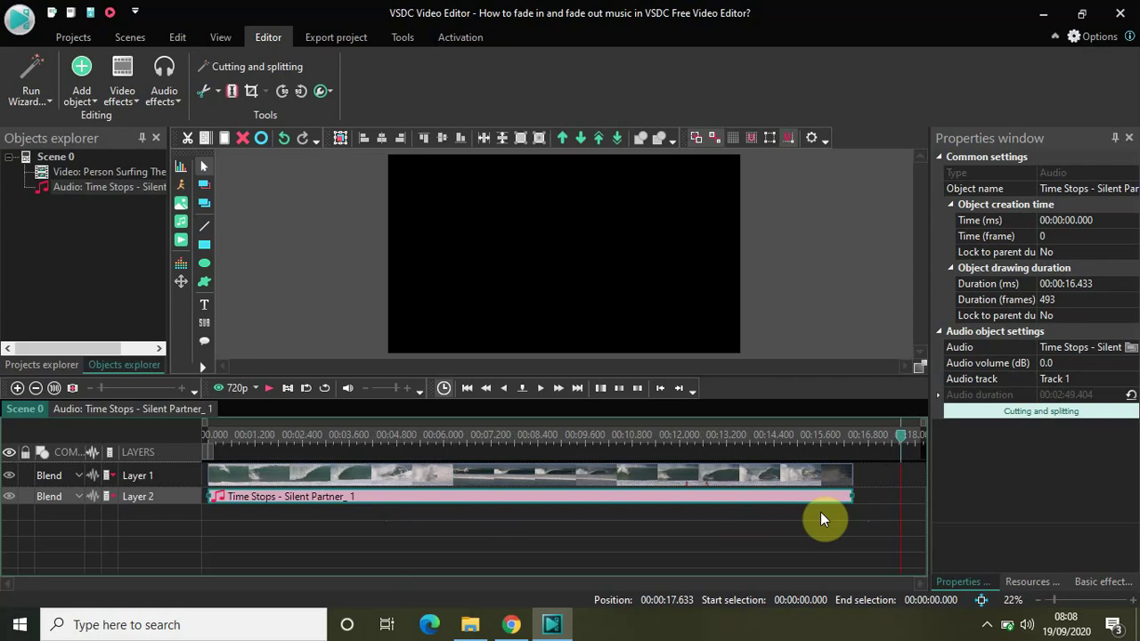
{"action": "left_click", "coordinate": [743, 476]}
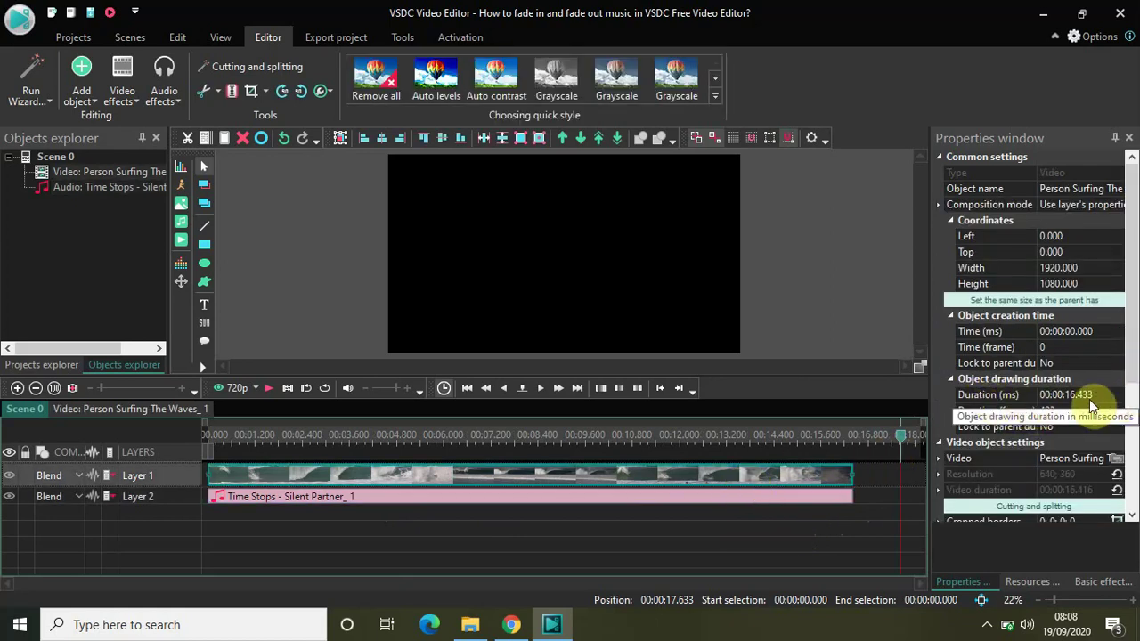
{"action": "left_click", "coordinate": [754, 497]}
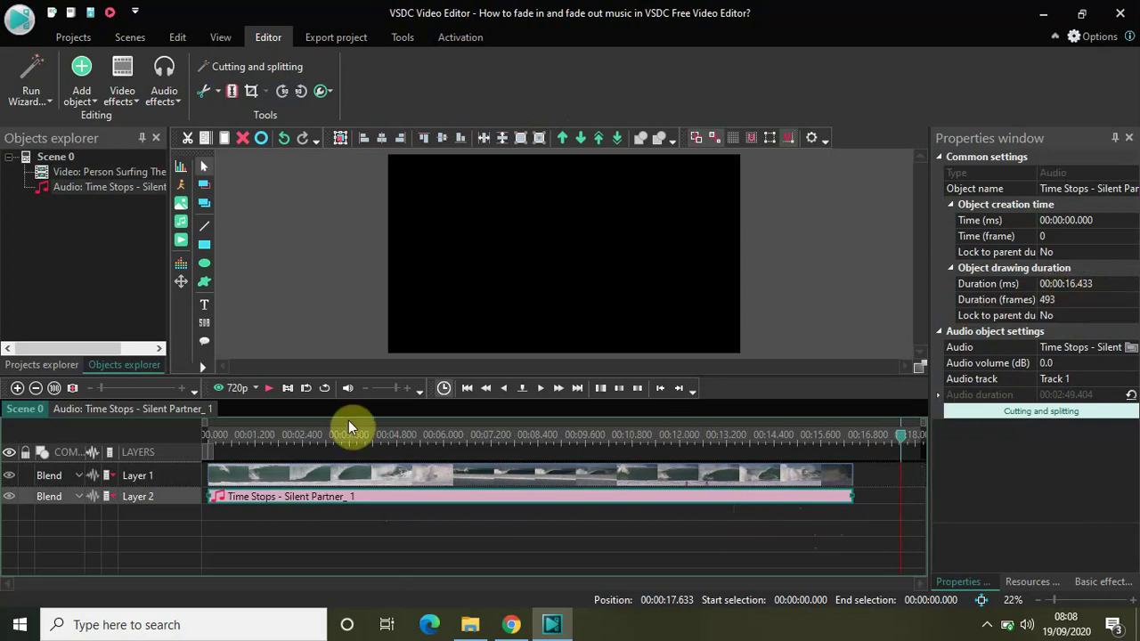
{"action": "left_click", "coordinate": [230, 437]}
{"action": "left_click_drag", "start_coordinate": [230, 437], "coordinate": [129, 436]}
{"action": "key", "text": "space"}
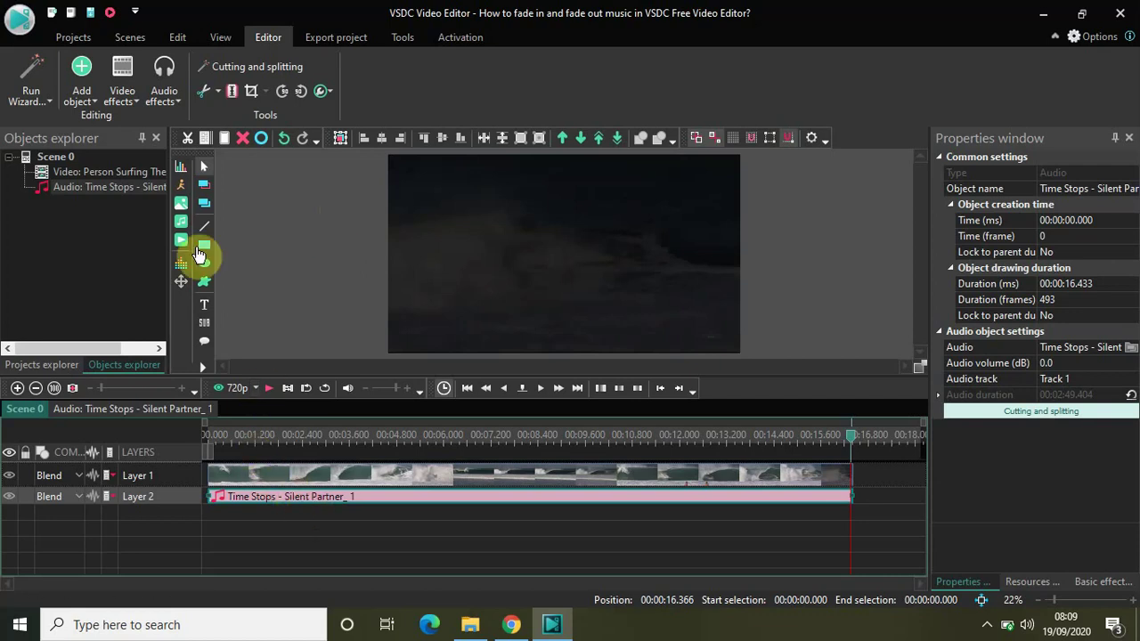
Apply an Amplitude Fade In effect at the start of the music.
{"action": "left_click", "coordinate": [164, 100]}
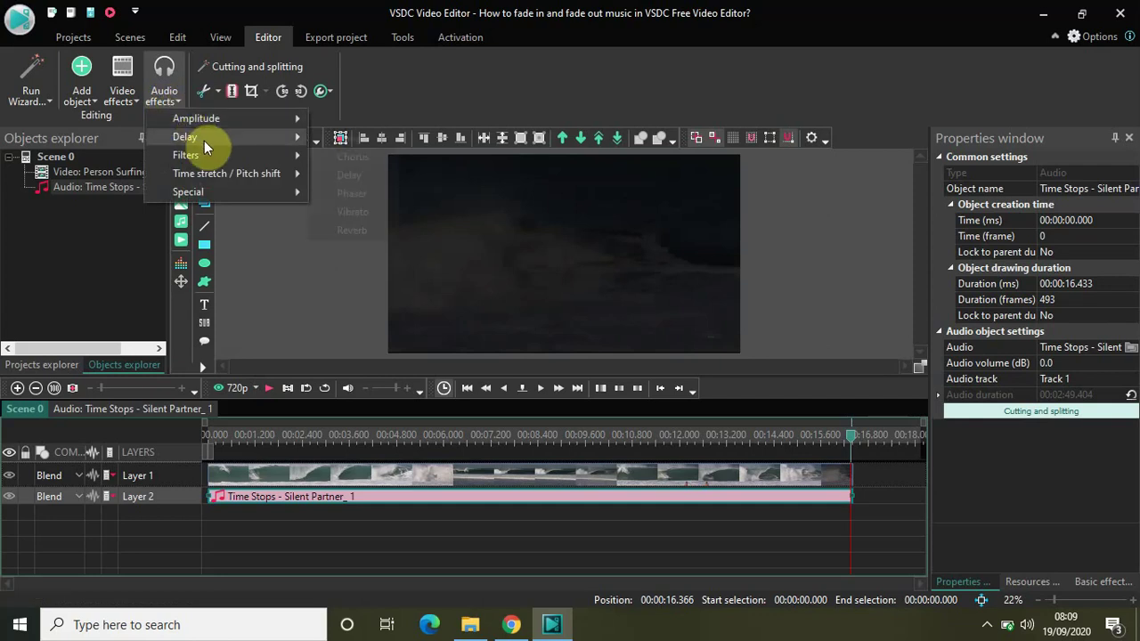
{"action": "mouse_move", "coordinate": [204, 141]}
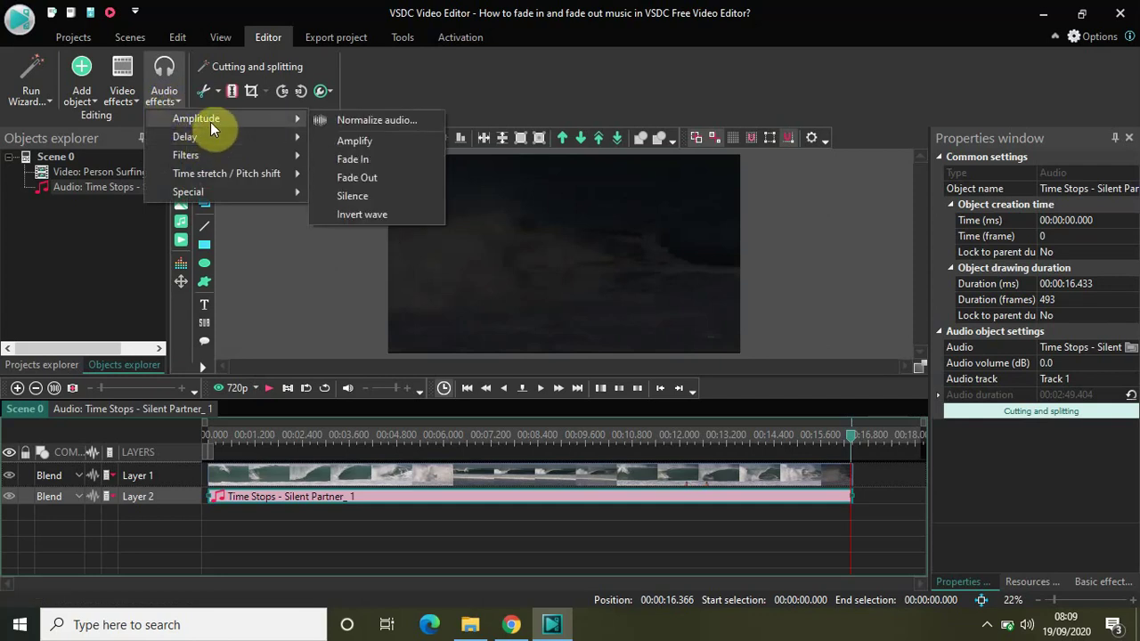
{"action": "left_click", "coordinate": [374, 163]}
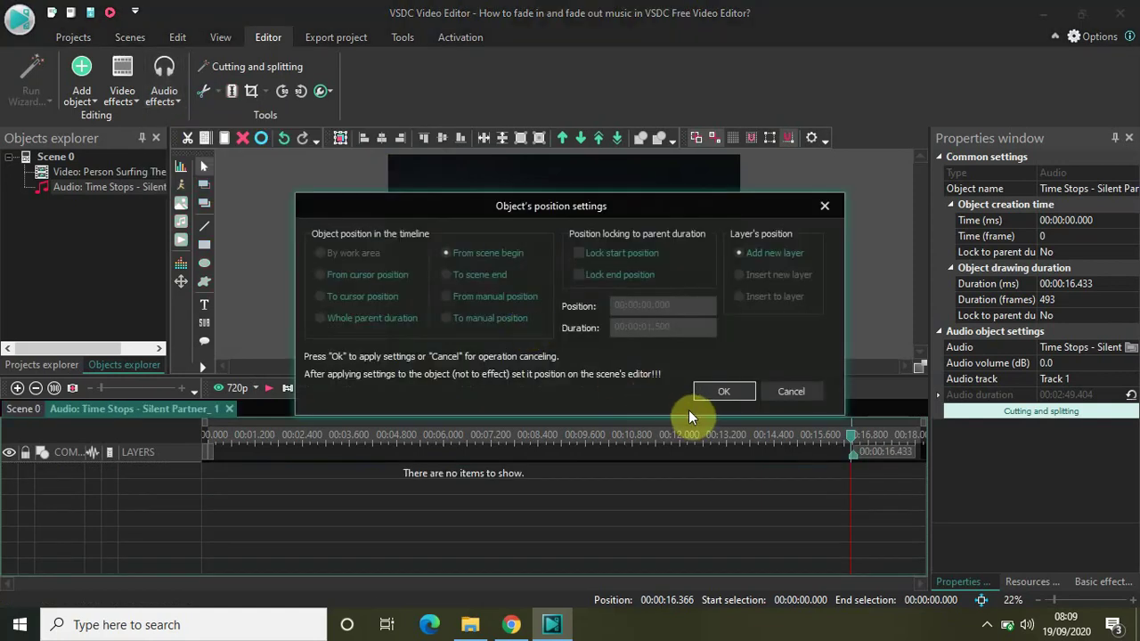
{"action": "left_click", "coordinate": [713, 397]}
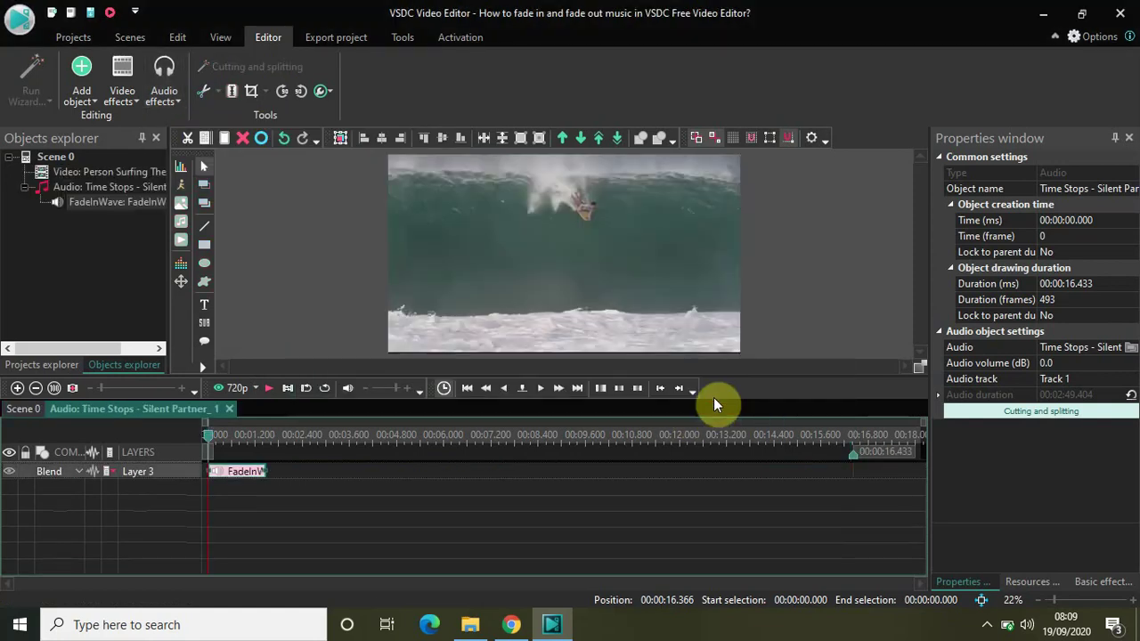
Add a Fade Out at the music's end, then reselect the music on the Scene 0 timeline.
{"action": "left_click", "coordinate": [164, 89]}
{"action": "mouse_move", "coordinate": [204, 116]}
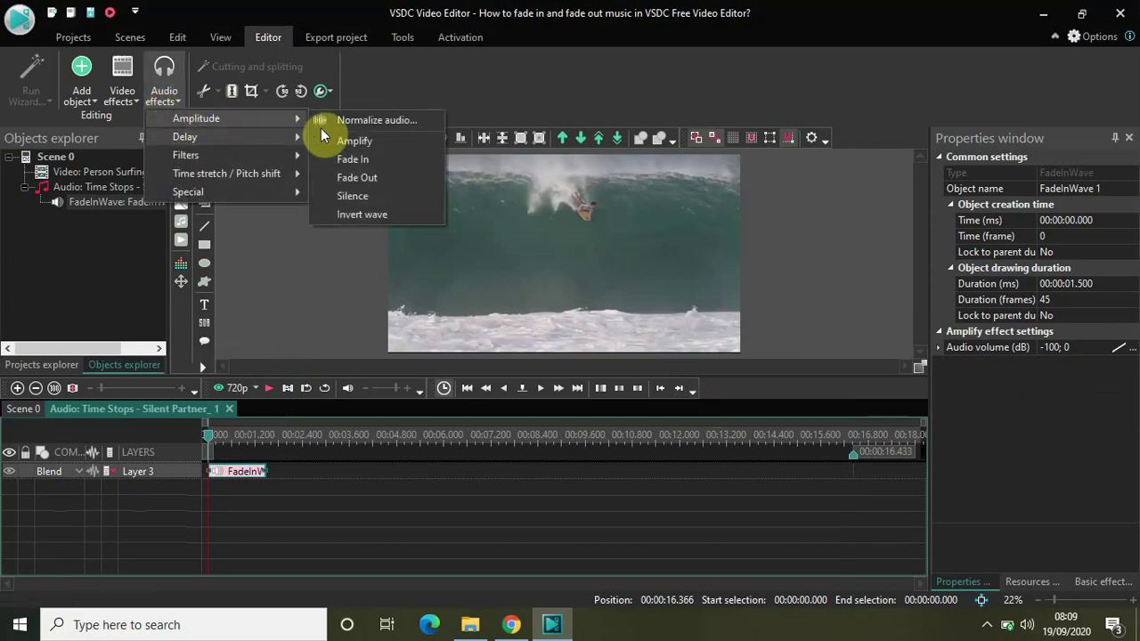
{"action": "left_click", "coordinate": [385, 179]}
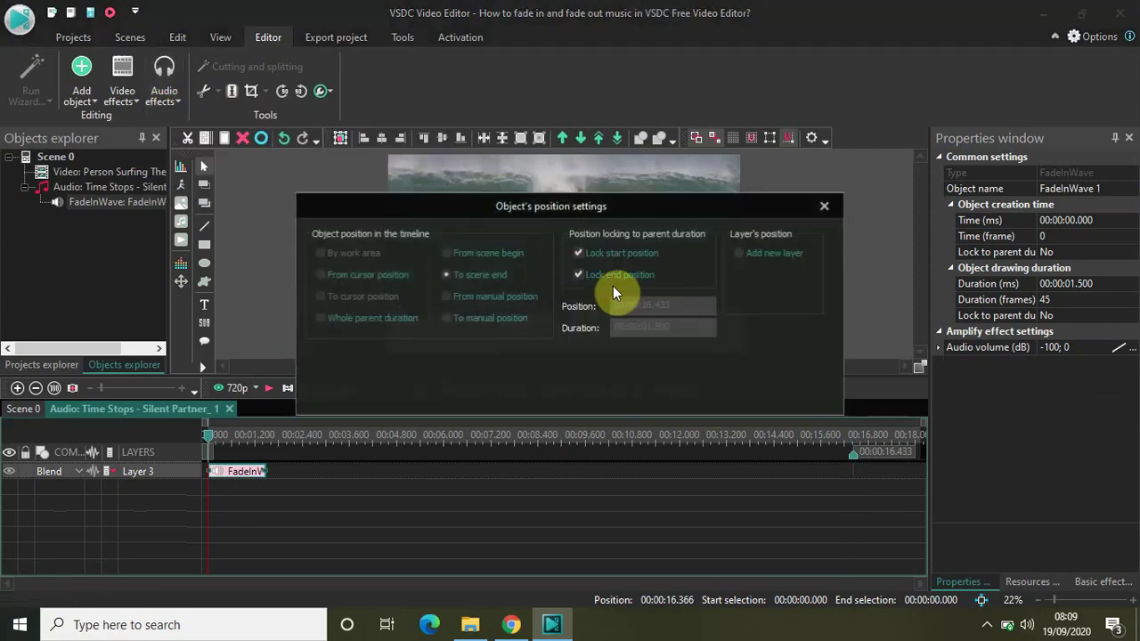
{"action": "left_click", "coordinate": [725, 391]}
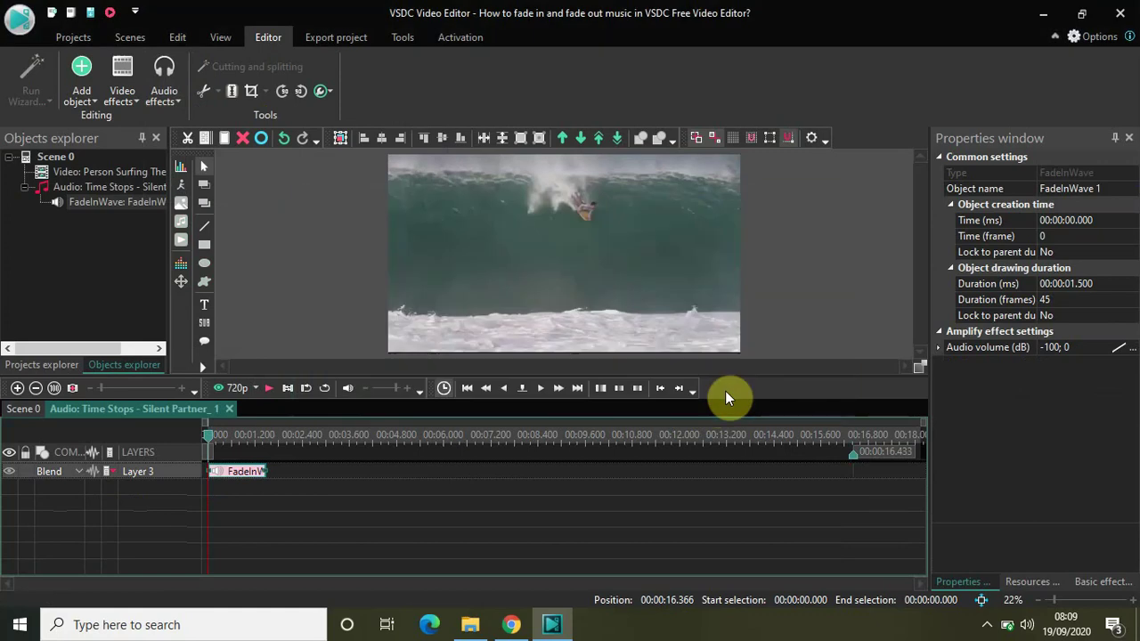
{"action": "left_click", "coordinate": [12, 410]}
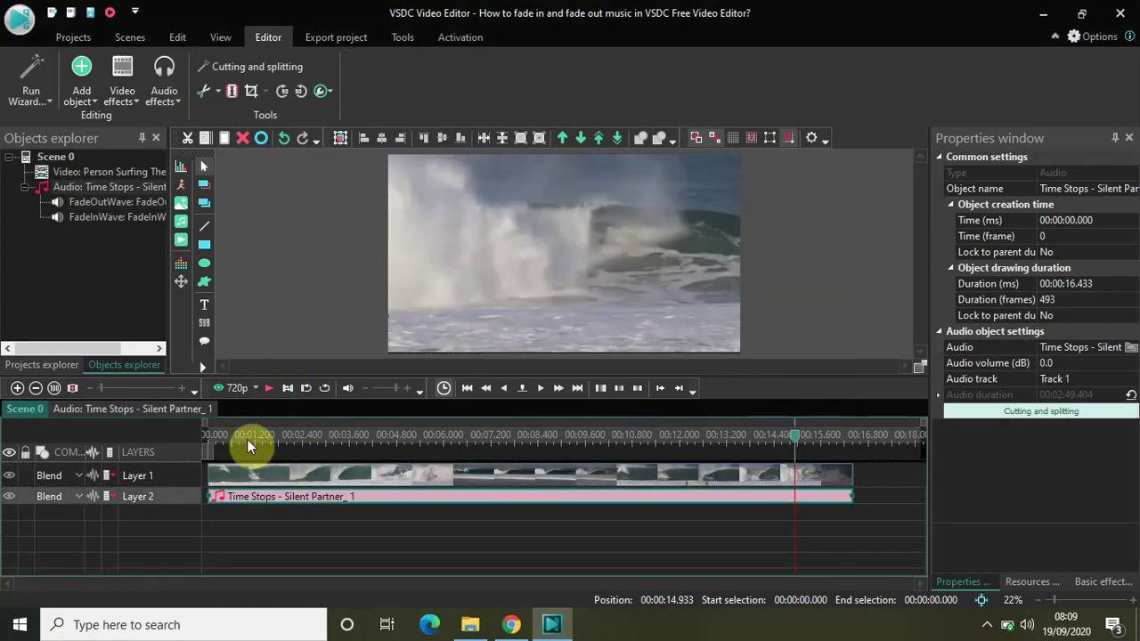
{"action": "left_click", "coordinate": [224, 435]}
{"action": "left_click_drag", "start_coordinate": [225, 442], "coordinate": [168, 438]}
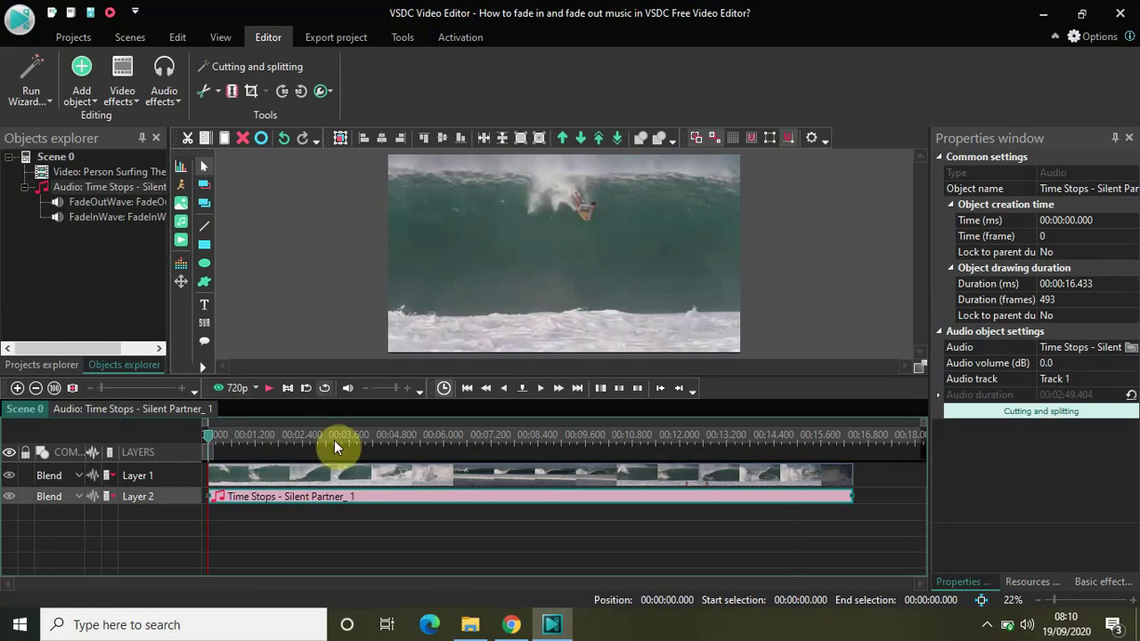
{"action": "double_click", "coordinate": [348, 499]}
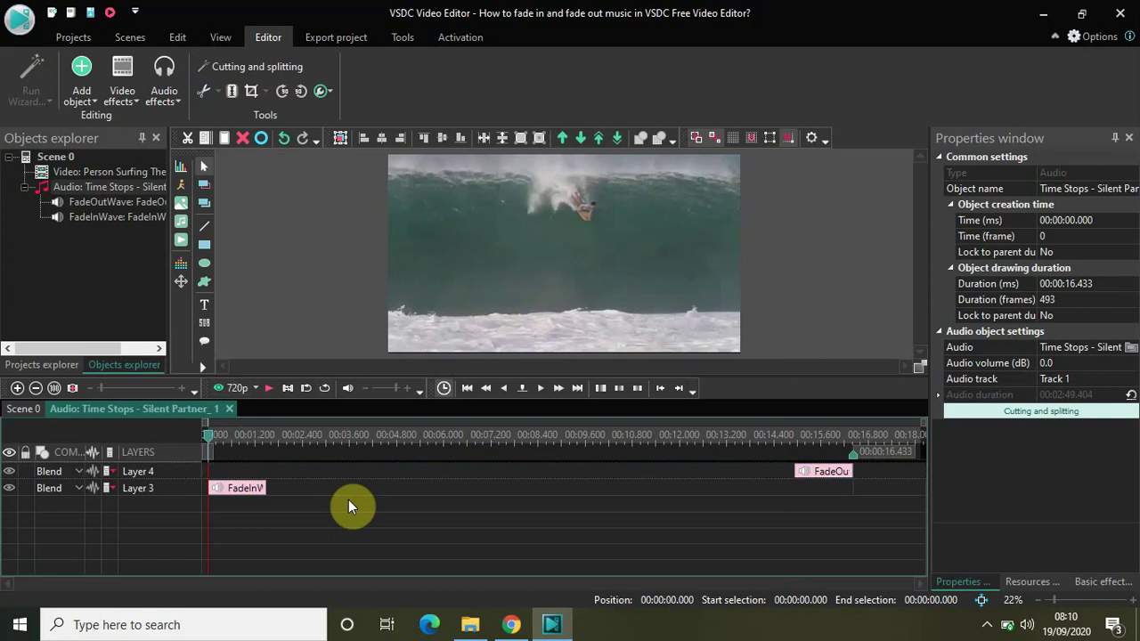
{"action": "left_click", "coordinate": [240, 491]}
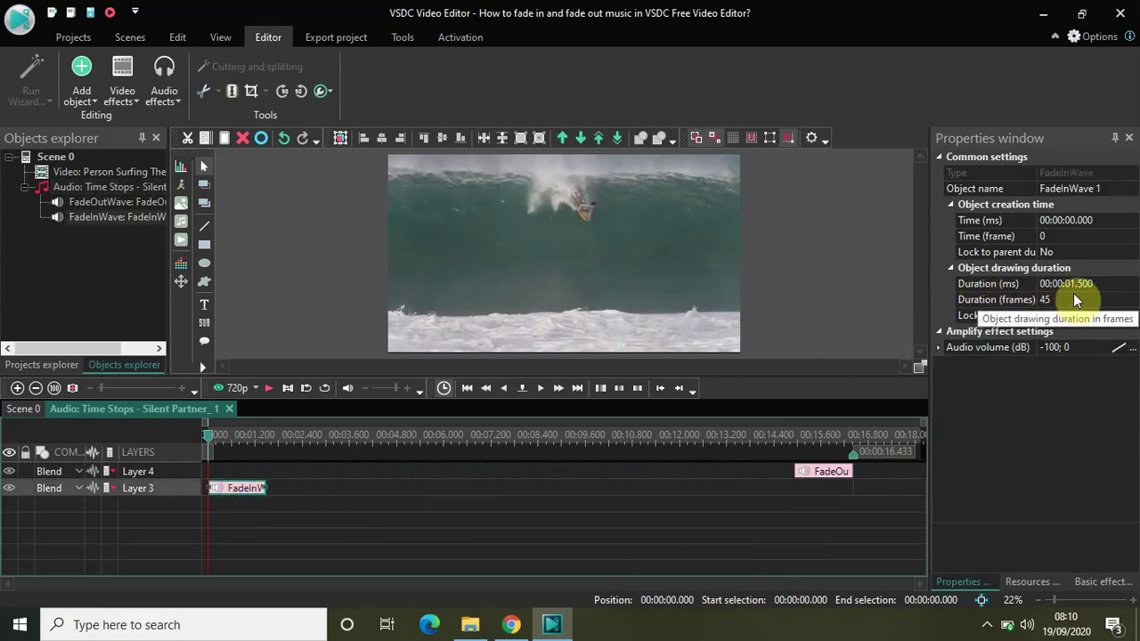
{"action": "left_click", "coordinate": [826, 475]}
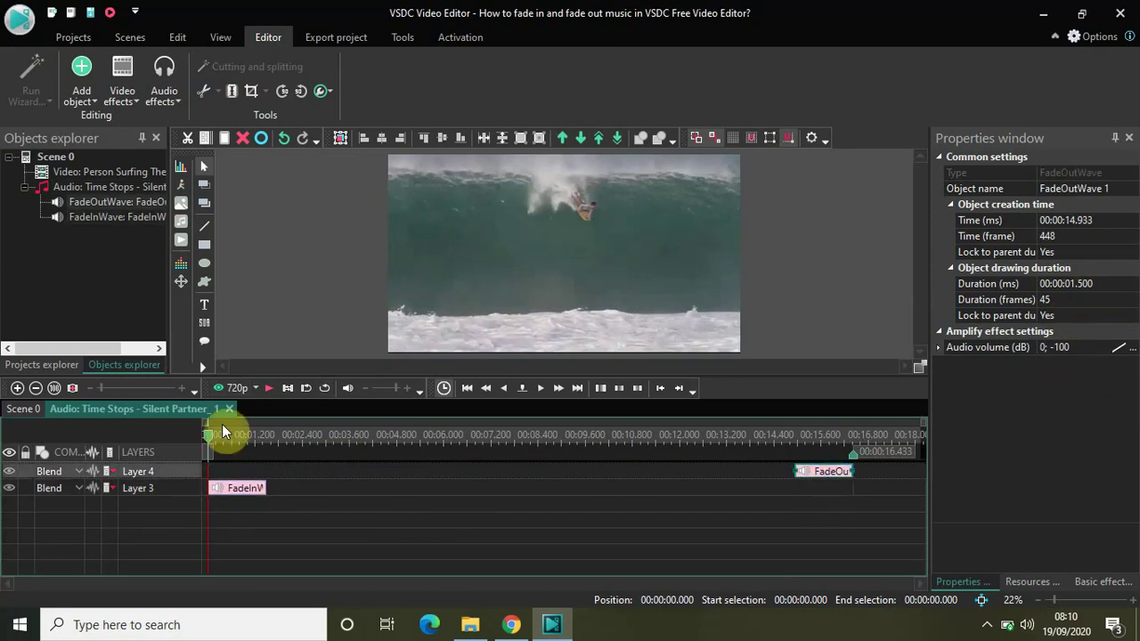
{"action": "left_click", "coordinate": [16, 409]}
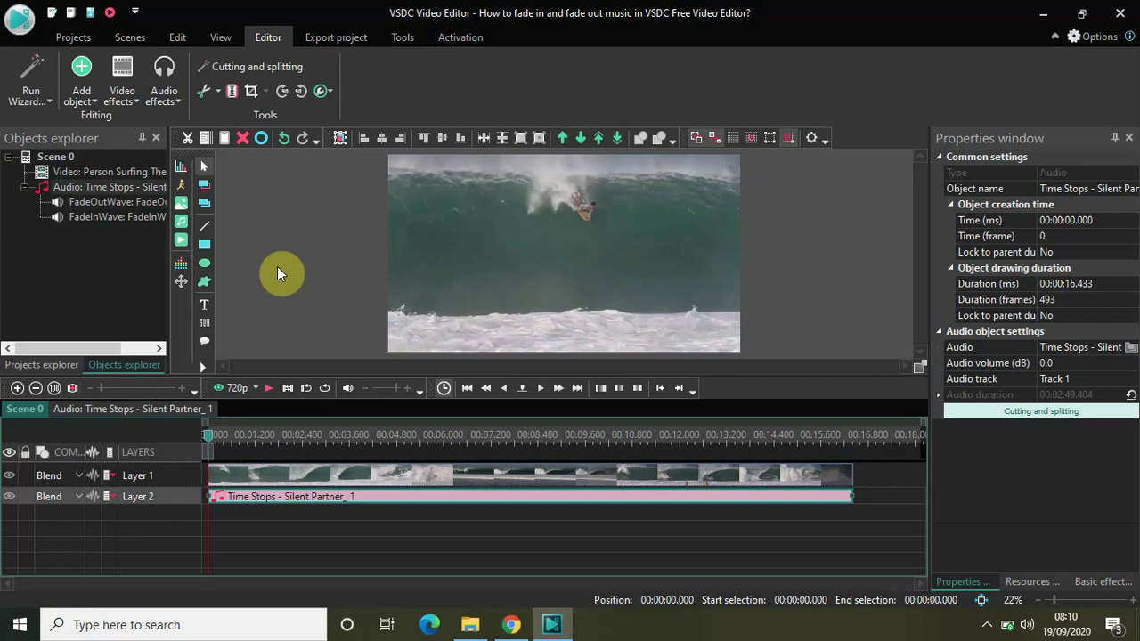
Play the whole surfing clip with the 16.433 s music to hear its fades.
{"action": "key", "text": "space"}
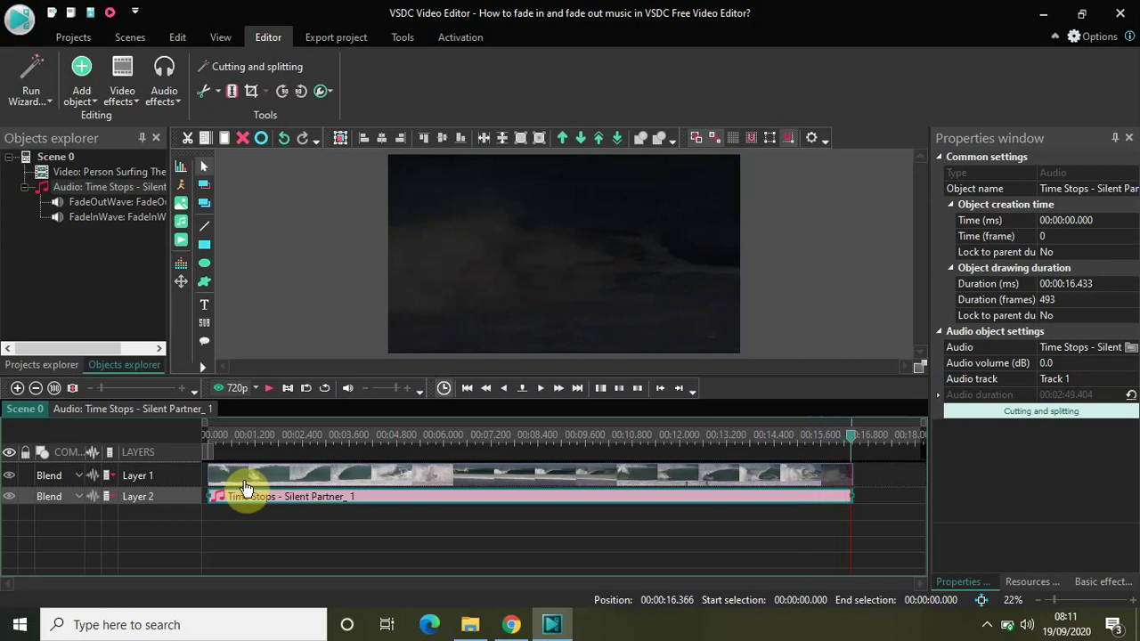
Set the FadeOutWave duration to 2.0 and slide it to start at 14.433 s.
{"action": "double_click", "coordinate": [338, 495]}
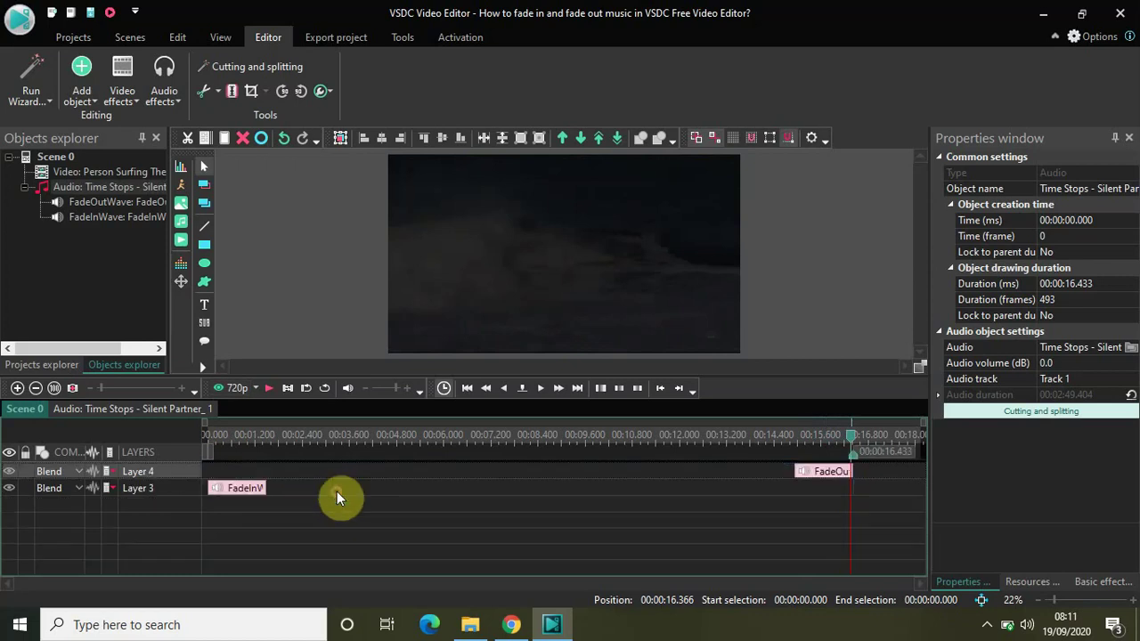
{"action": "left_click", "coordinate": [236, 492]}
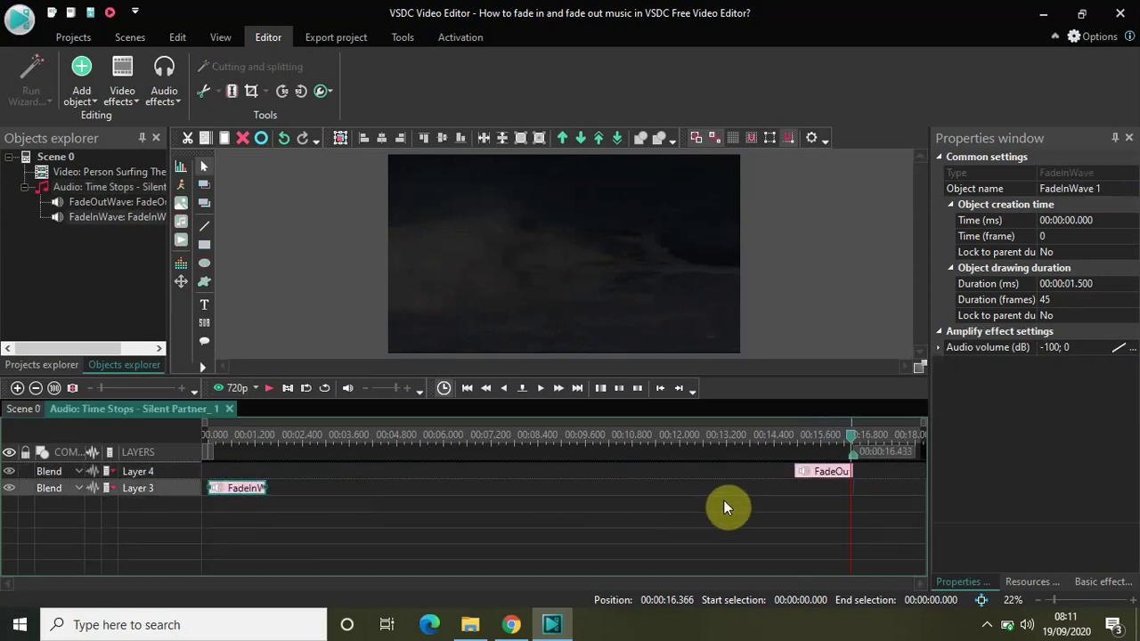
{"action": "left_click", "coordinate": [826, 477]}
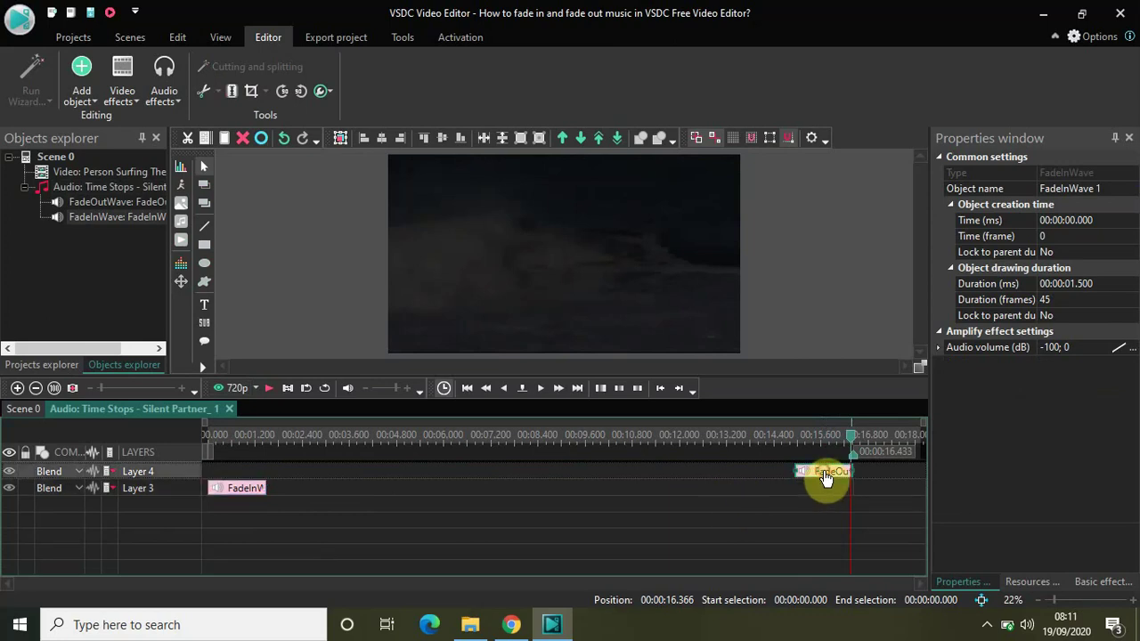
{"action": "left_click", "coordinate": [1071, 286]}
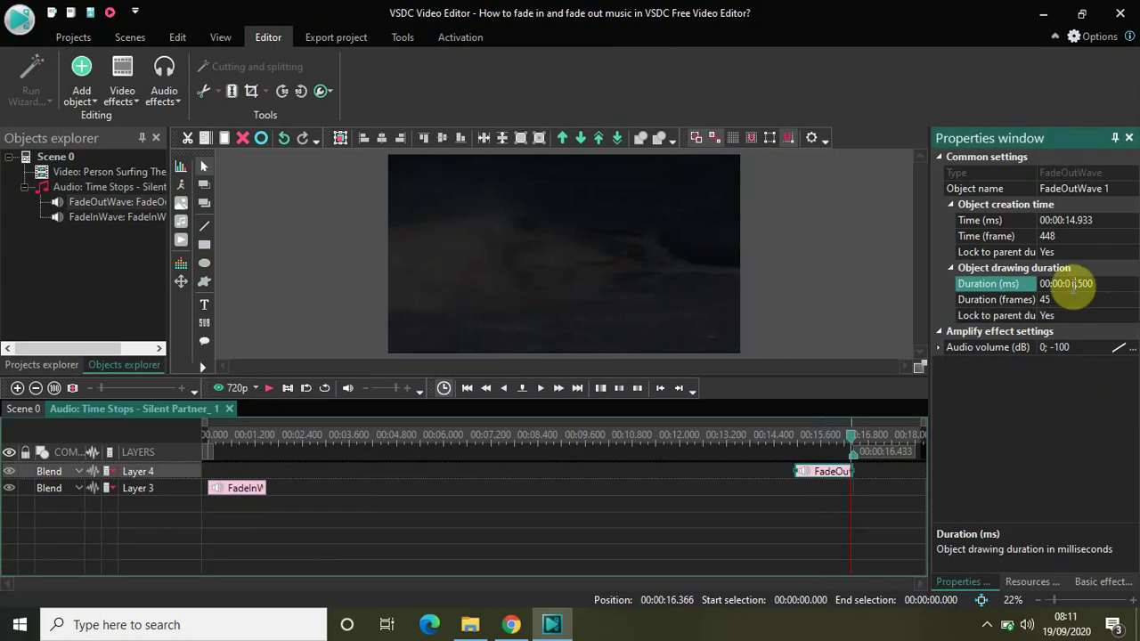
{"action": "type", "text": "2.0"}
{"action": "key", "text": "Return"}
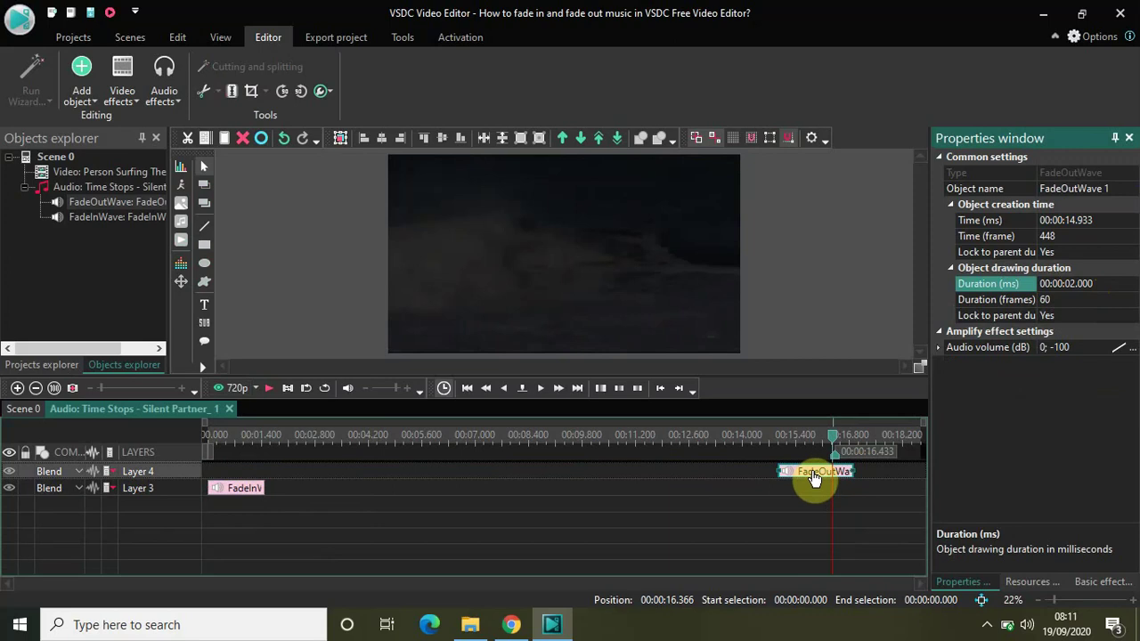
{"action": "mouse_move", "coordinate": [814, 479]}
{"action": "left_mouse_down"}
{"action": "mouse_move", "coordinate": [791, 479]}
{"action": "mouse_move", "coordinate": [806, 469]}
{"action": "left_mouse_up"}
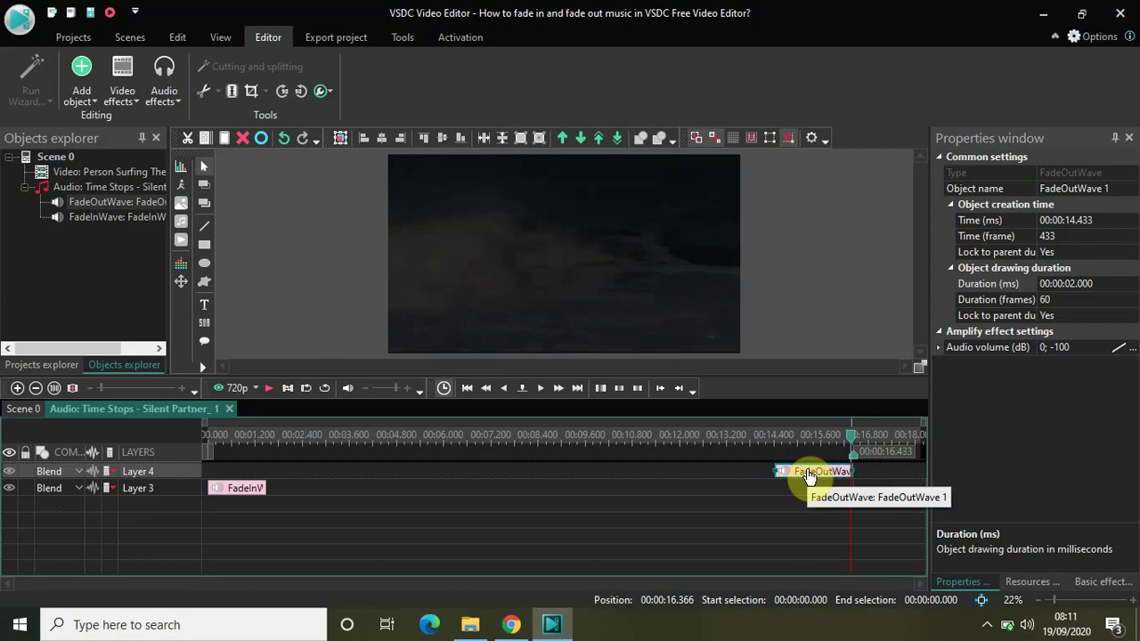
Play the project from about 13.4 s to hear the fade-out, then reopen the music's effects.
{"action": "left_click", "coordinate": [29, 410]}
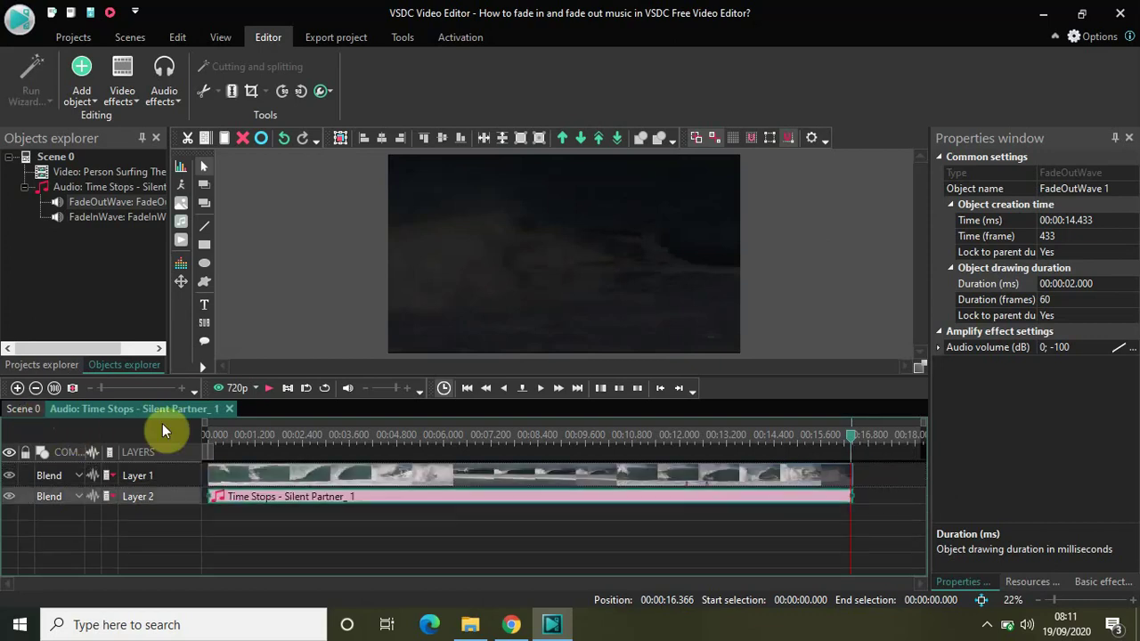
{"action": "left_click", "coordinate": [737, 436]}
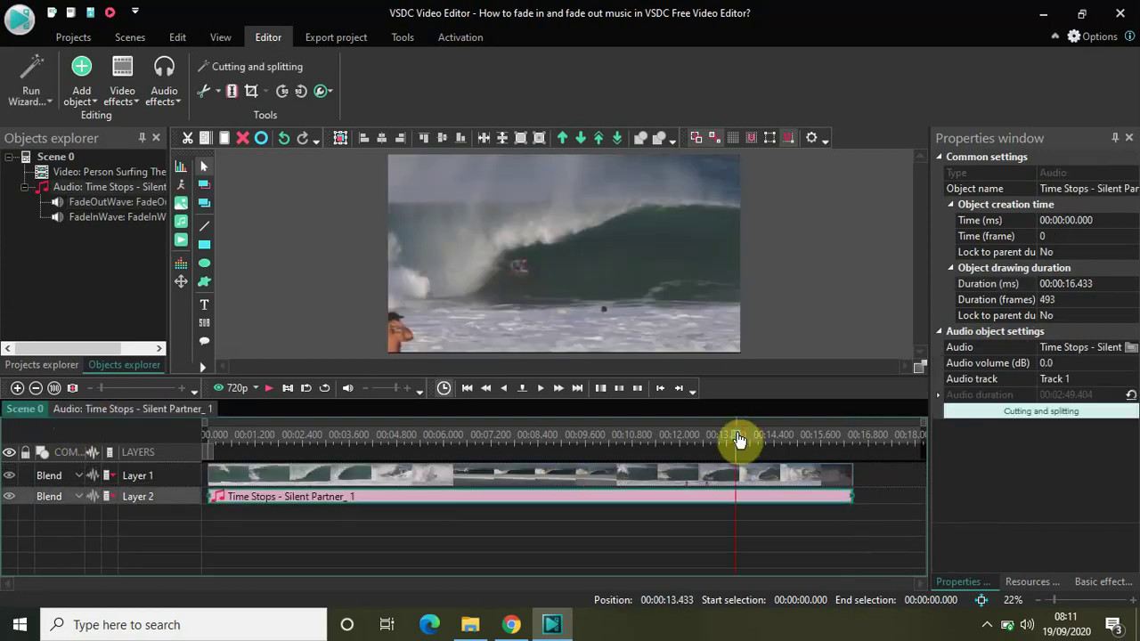
{"action": "key", "text": "space"}
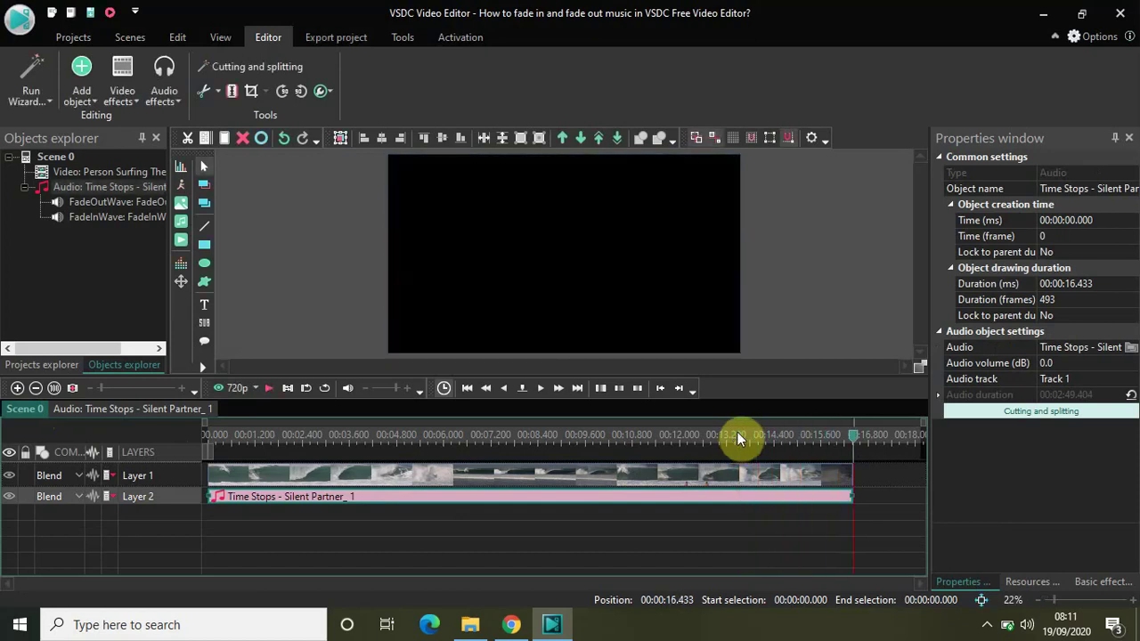
{"action": "double_click", "coordinate": [528, 498]}
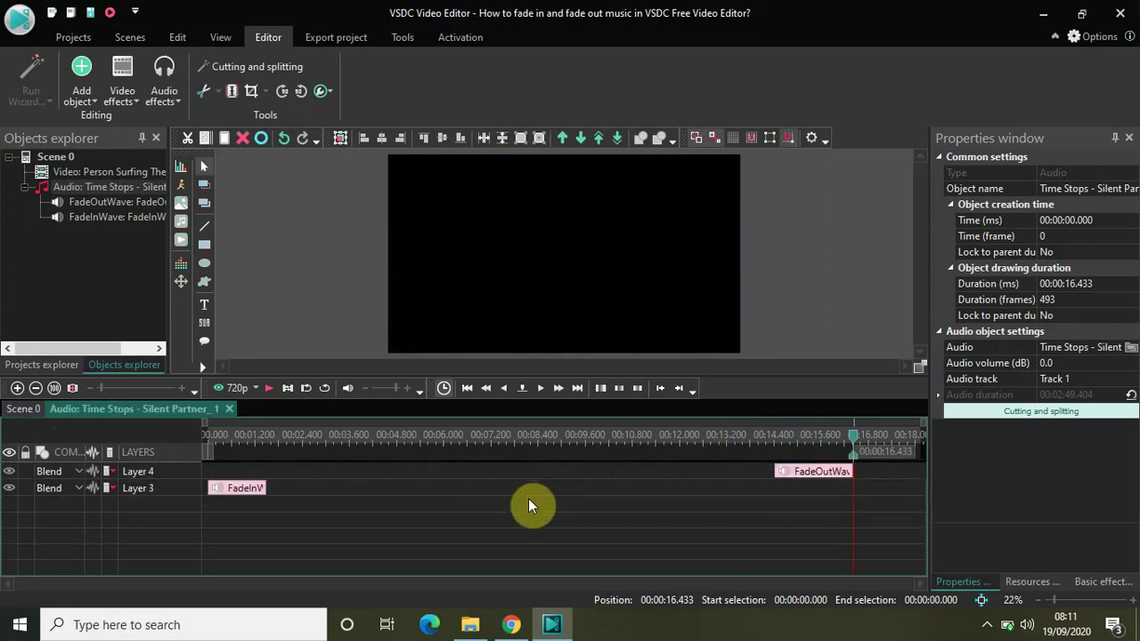